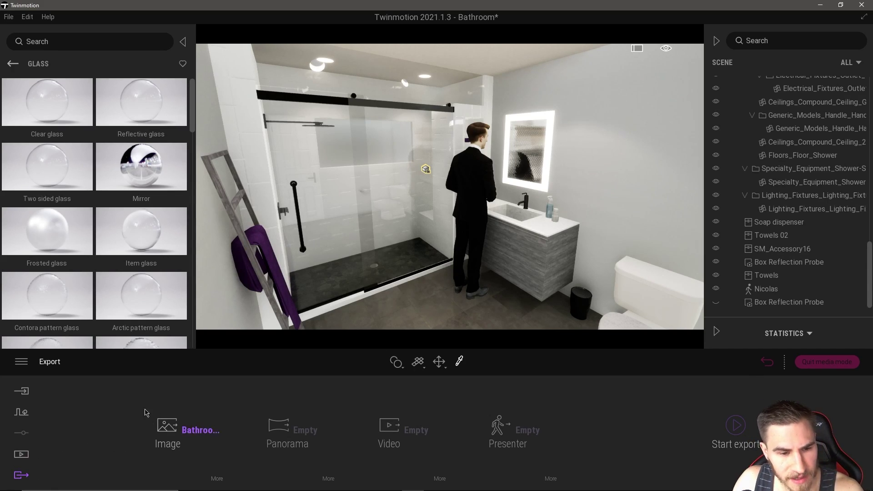
Choose which saved image to export in the Export section
click(22, 454)
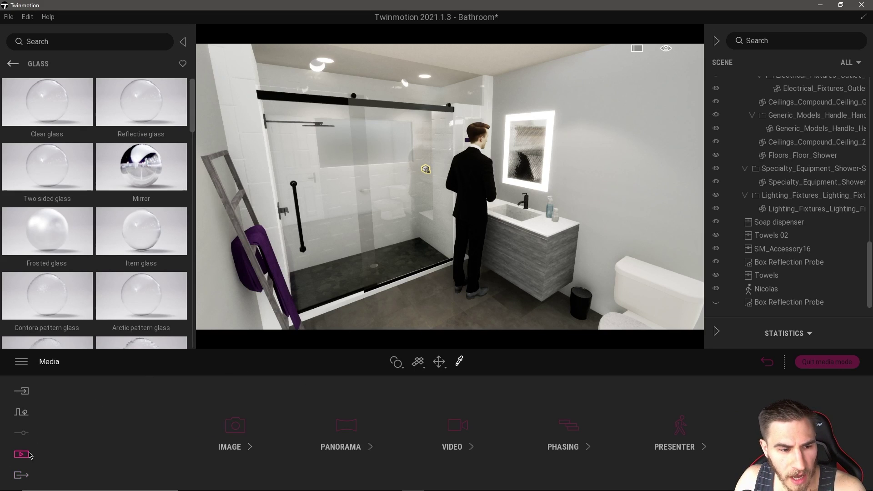
click(256, 423)
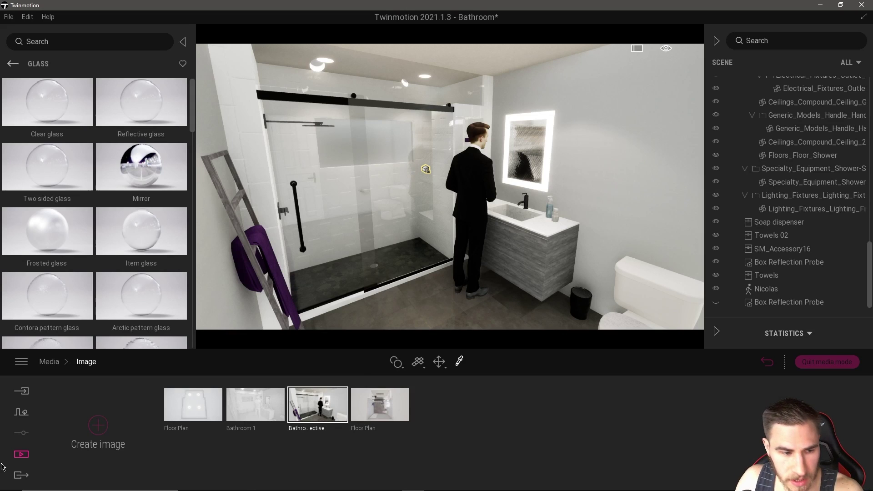
click(21, 475)
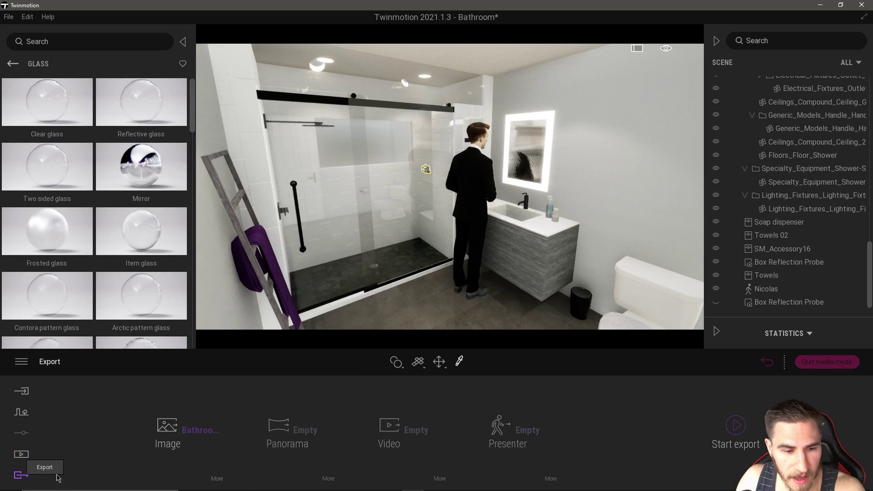
click(169, 455)
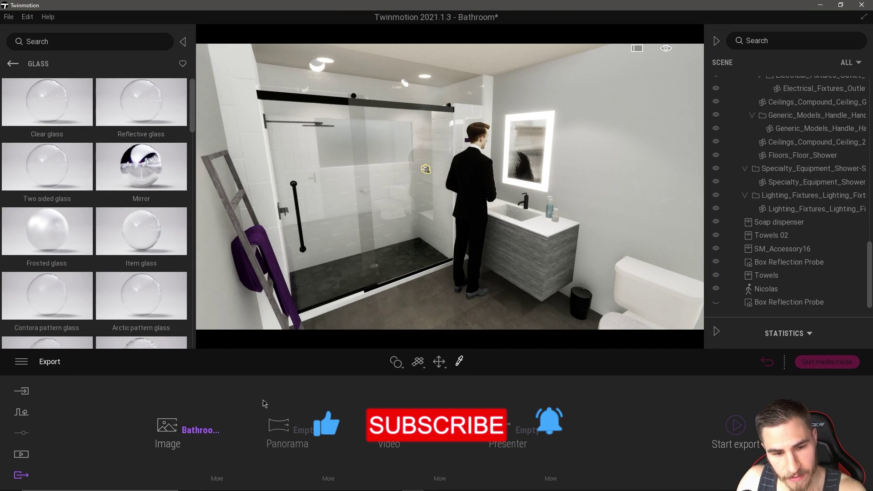
In the image export settings, set Refinement to Off and turn 3D mode On
click(217, 478)
click(387, 434)
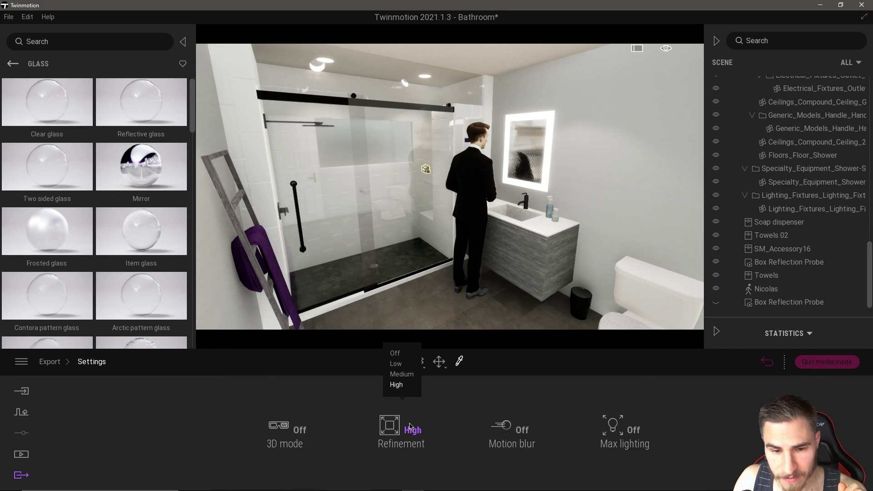
click(395, 353)
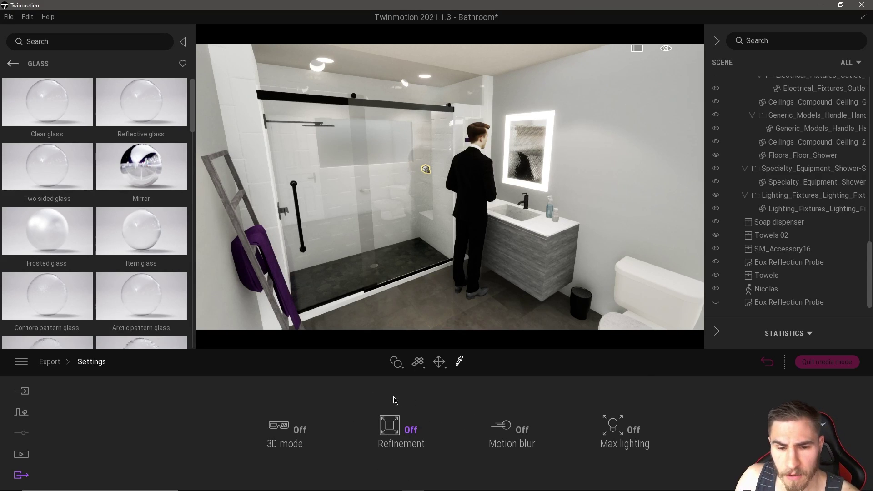
click(392, 439)
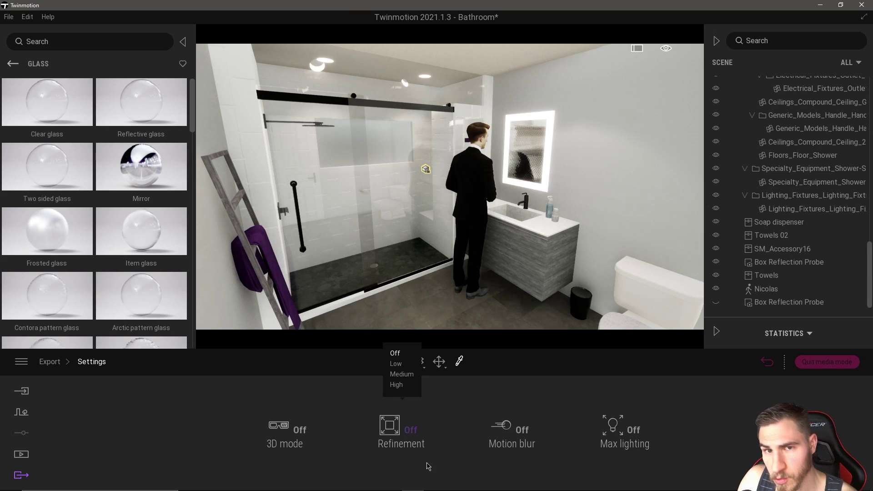
click(289, 421)
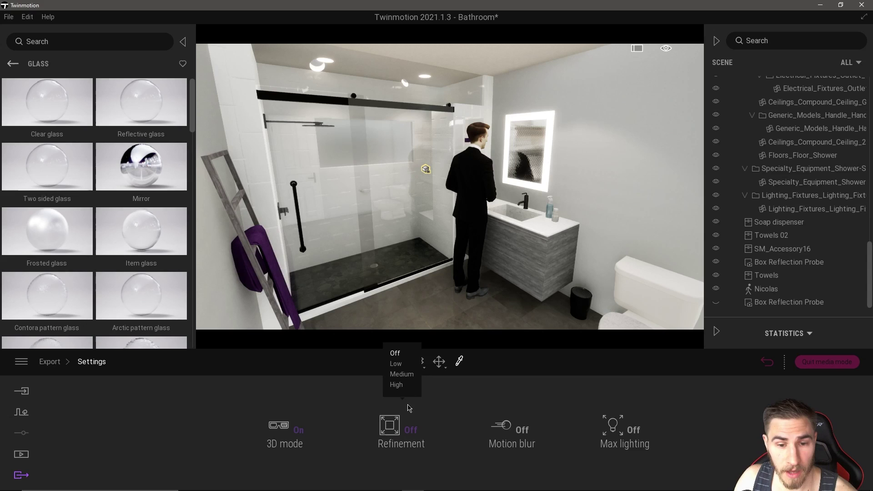
mouse_move(392, 405)
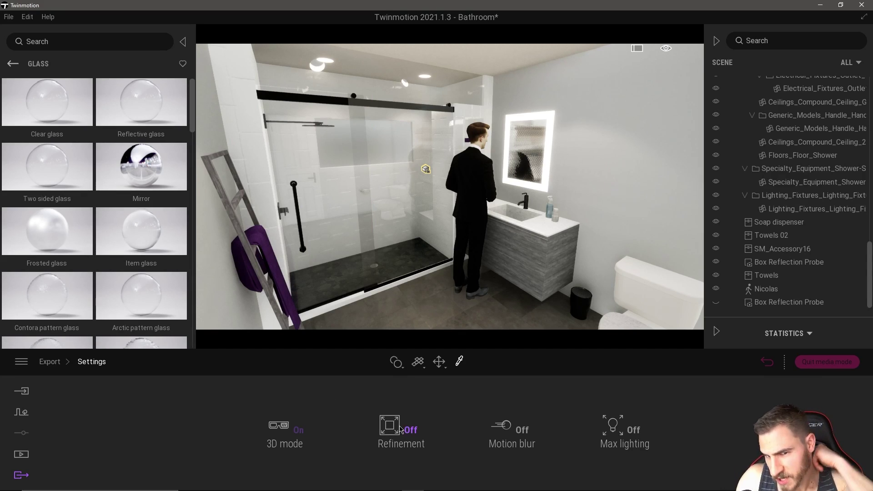
Leave Refinement at Off and start picking a material from the scene with the eyedropper
click(407, 435)
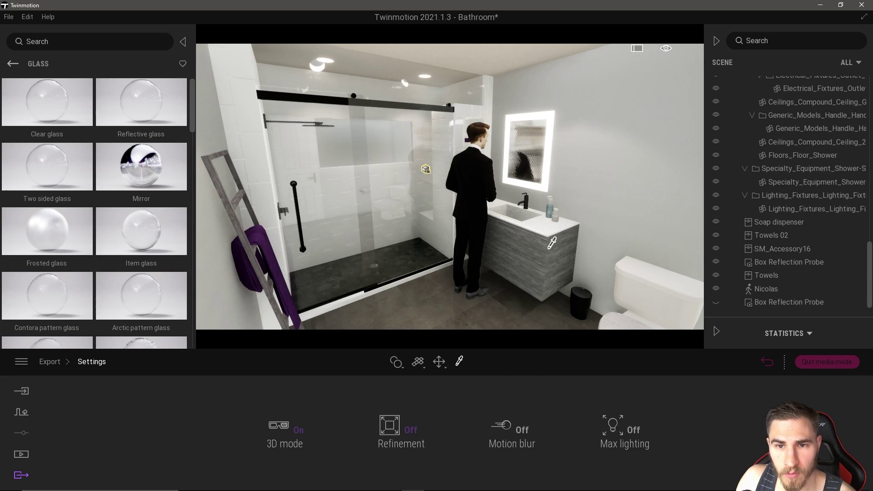
click(458, 362)
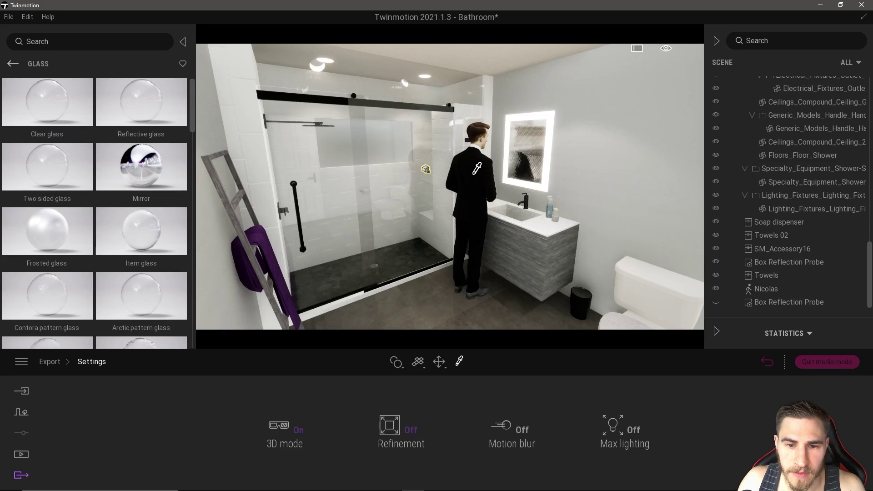
click(717, 263)
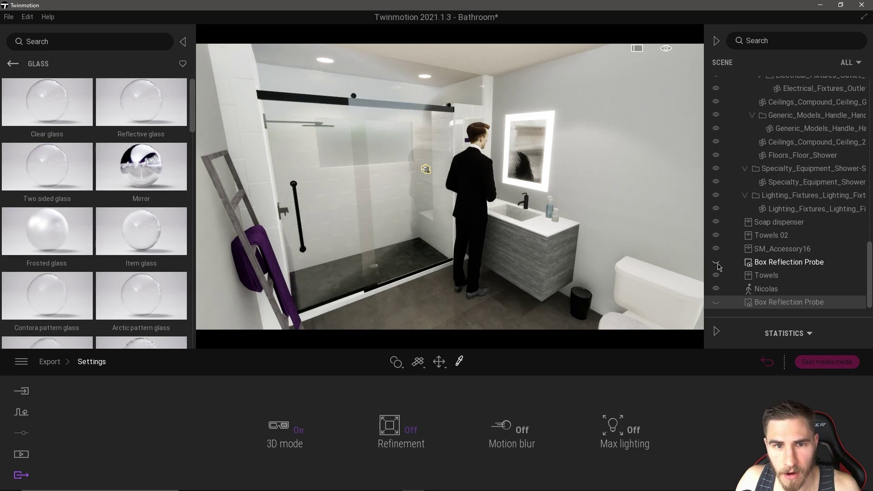
click(717, 264)
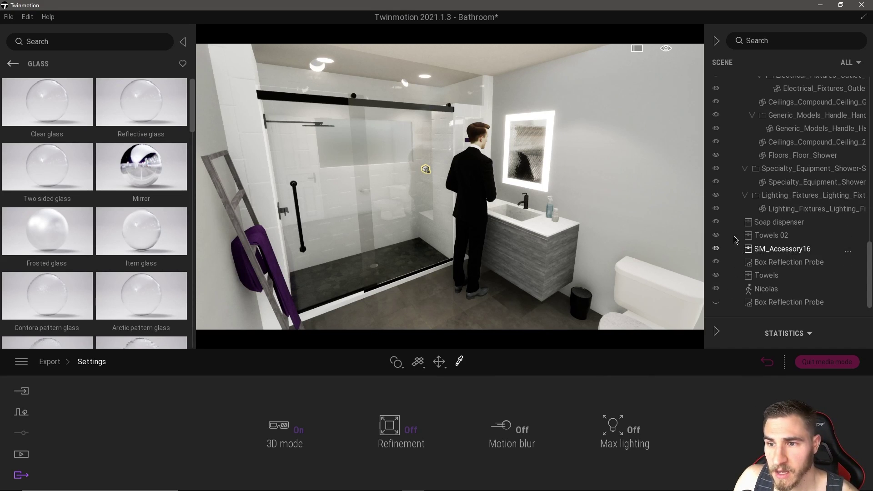
click(715, 263)
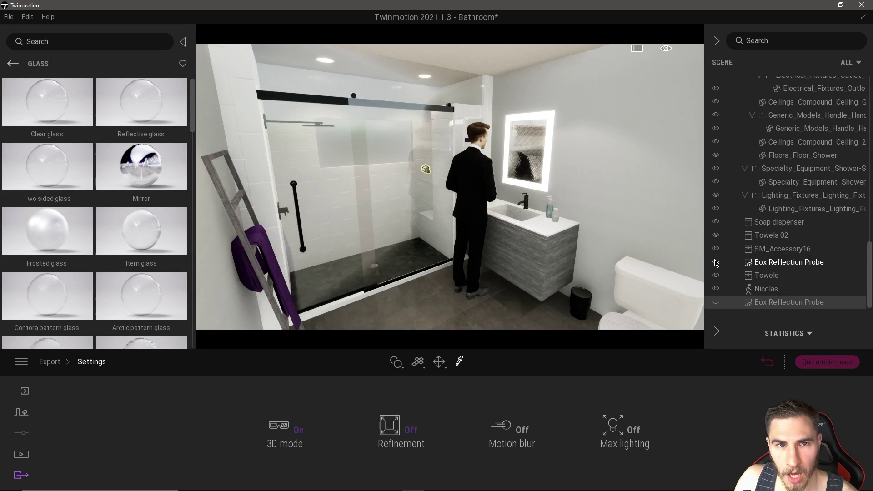
click(716, 263)
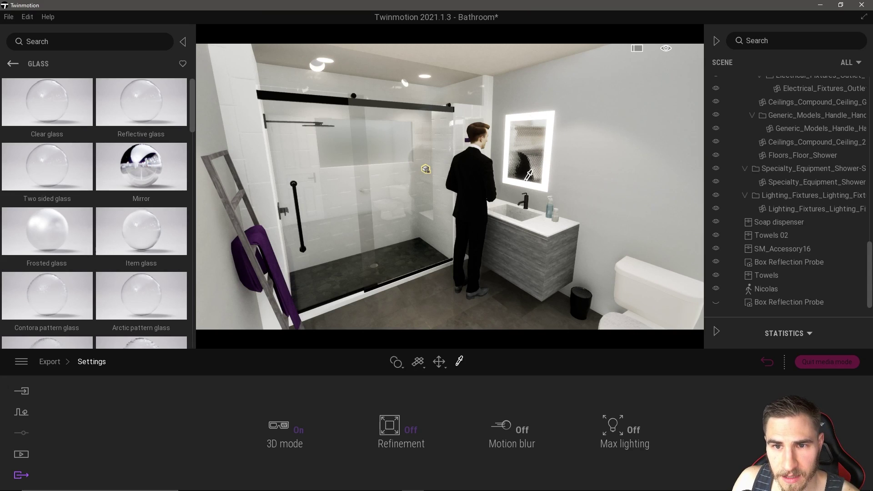
Apply the Mirror material to the vanity mirror at 100% Reflection with metalness left on
click(513, 147)
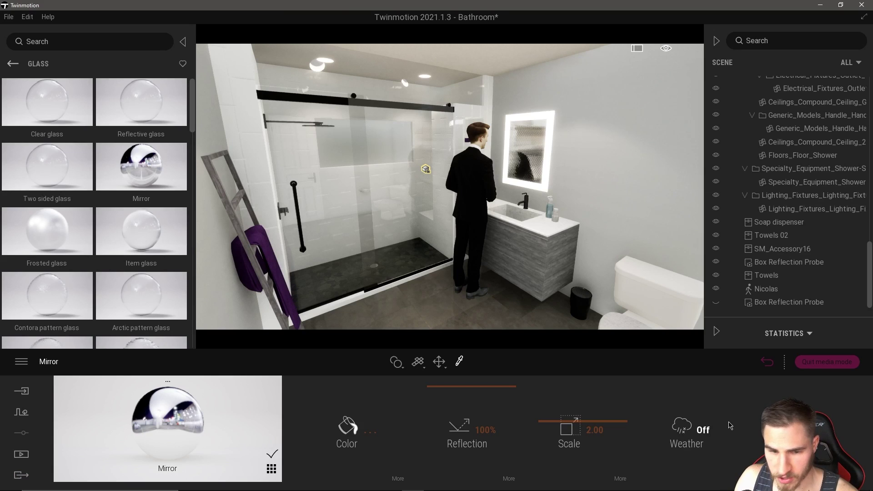
click(620, 478)
click(591, 430)
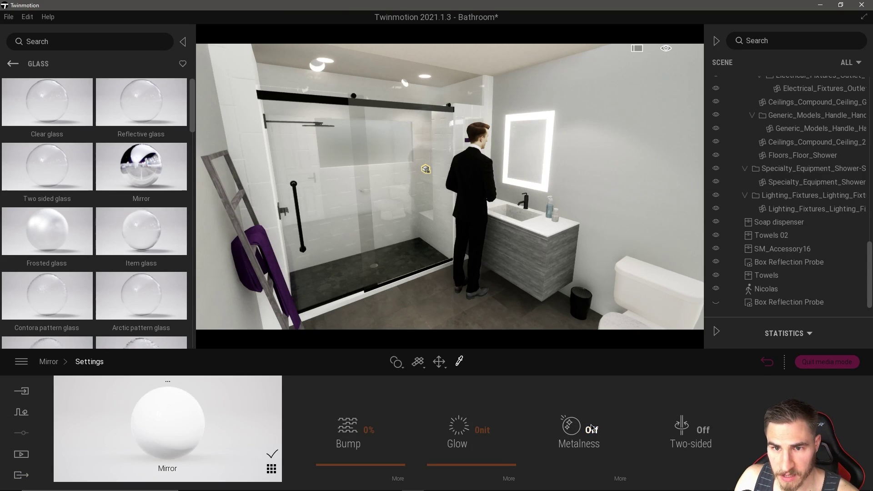
click(590, 431)
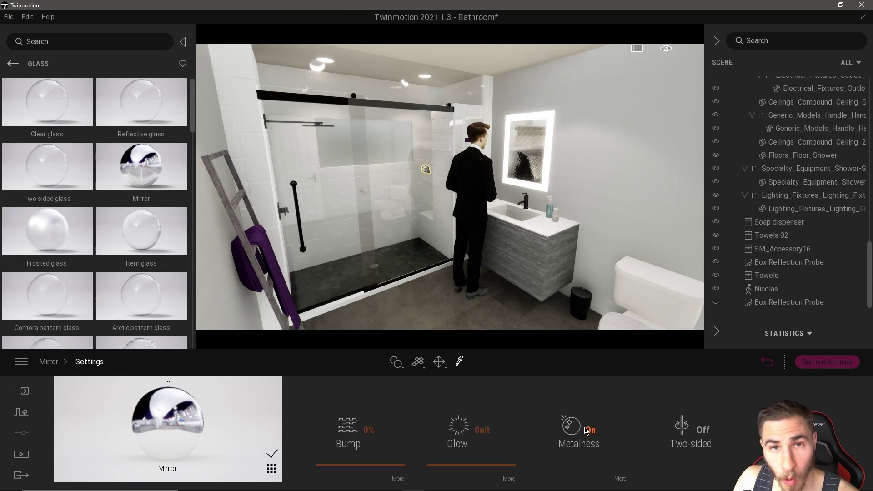
click(50, 363)
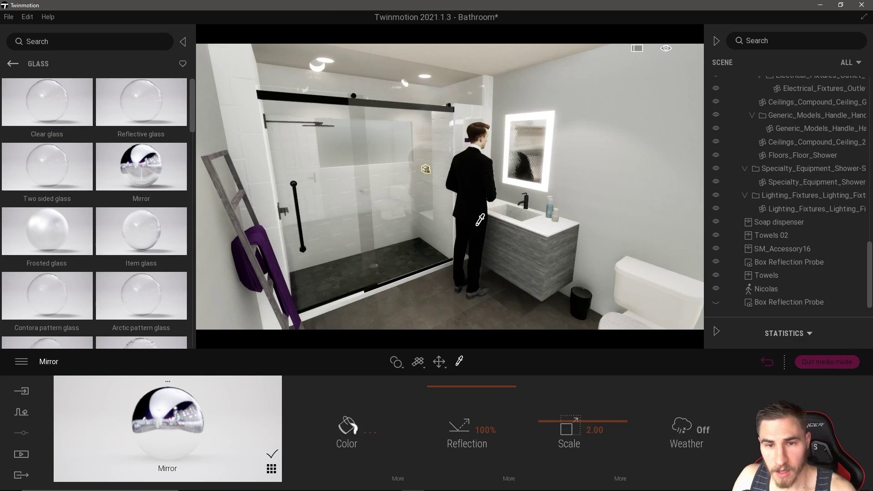
drag(476, 219, 488, 220)
key(Up)
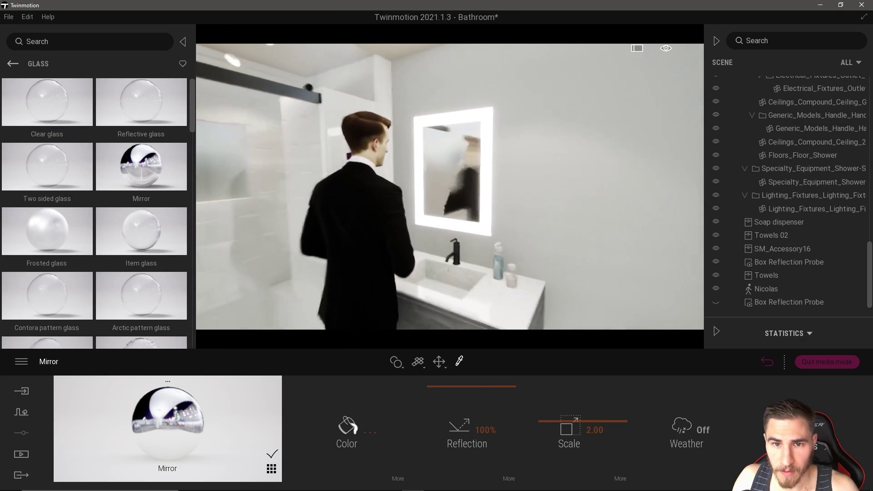
key(Down)
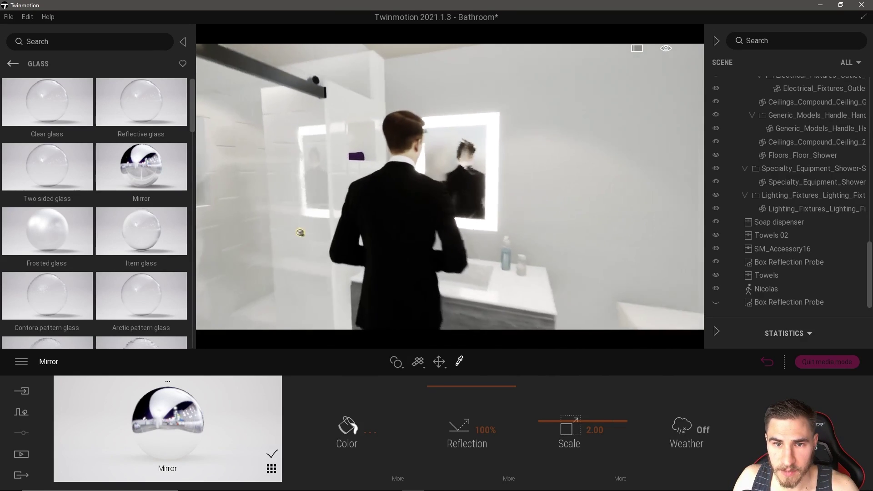
key(Up)
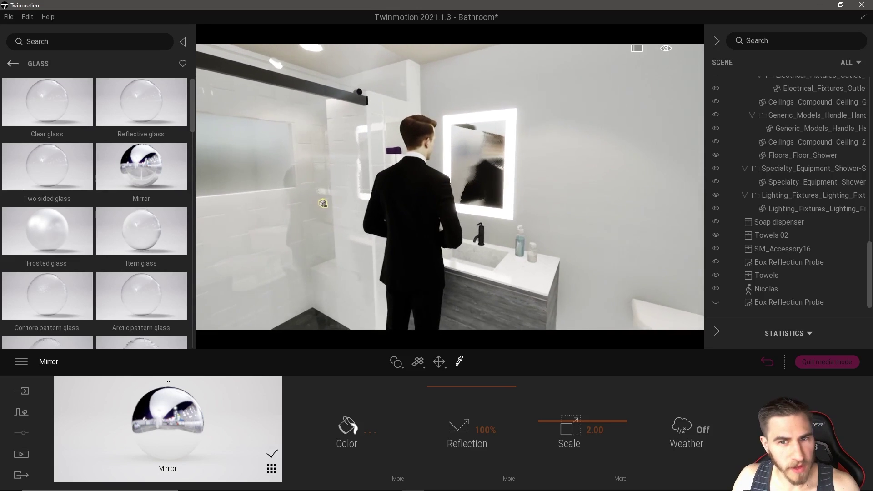
key(Down)
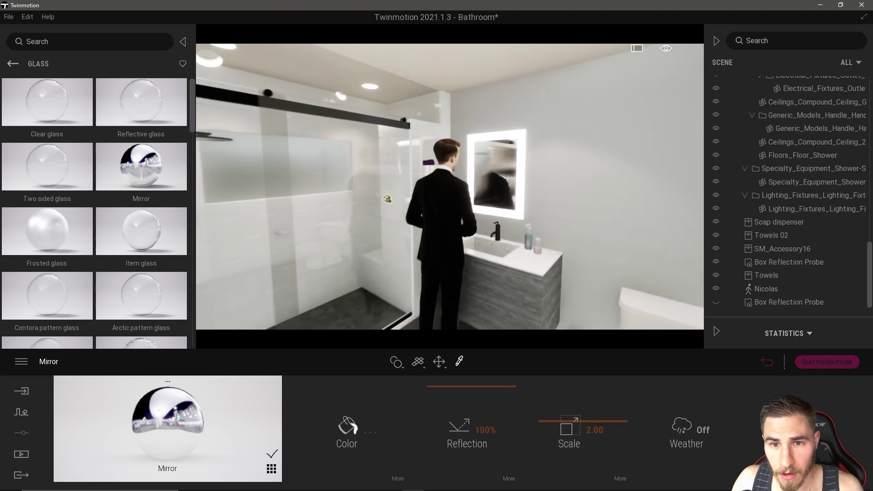
Show the Bathroom Perspective image's Camera > Visual effects > Reflections settings, where SSR is On
click(20, 454)
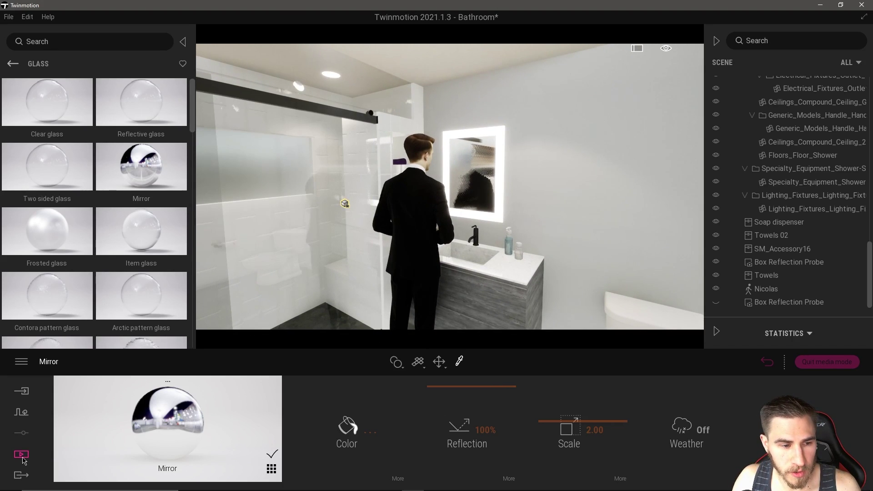
click(235, 425)
click(311, 402)
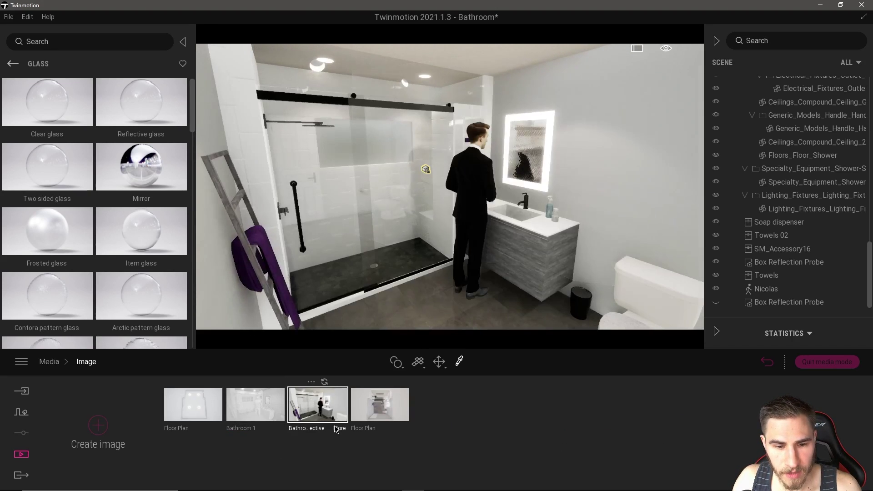
click(311, 401)
click(566, 424)
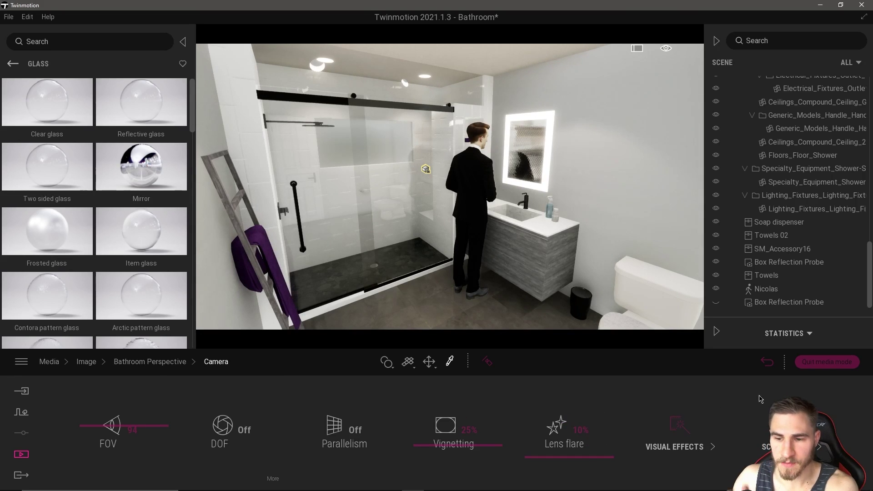
click(687, 431)
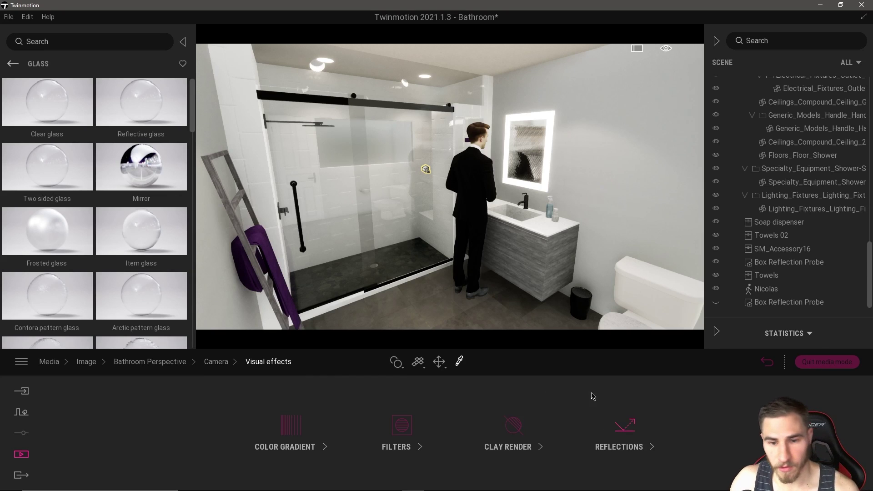
click(616, 428)
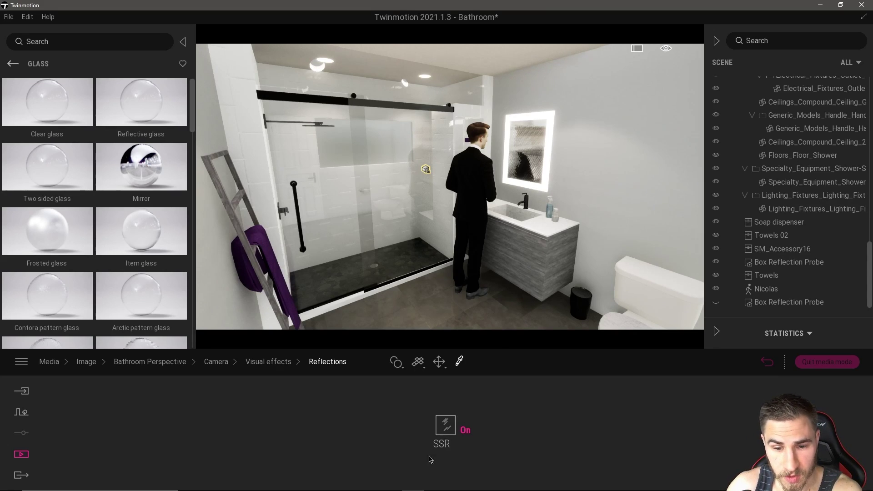
click(447, 428)
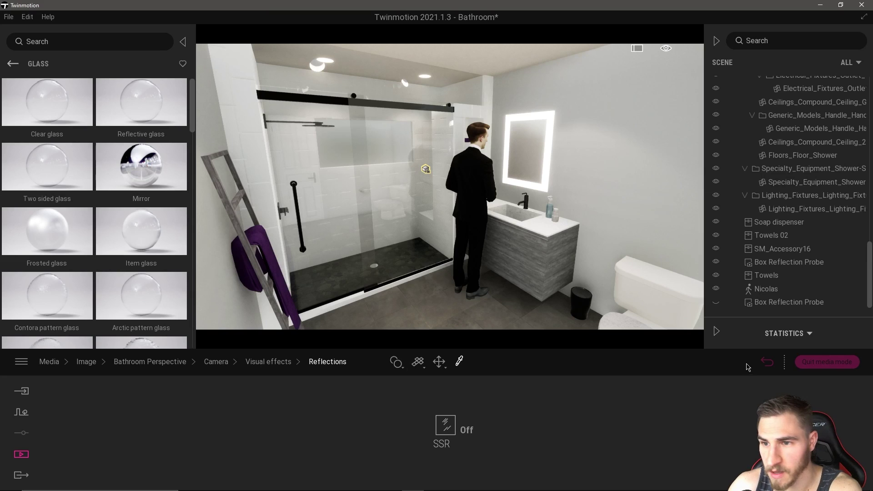
click(716, 262)
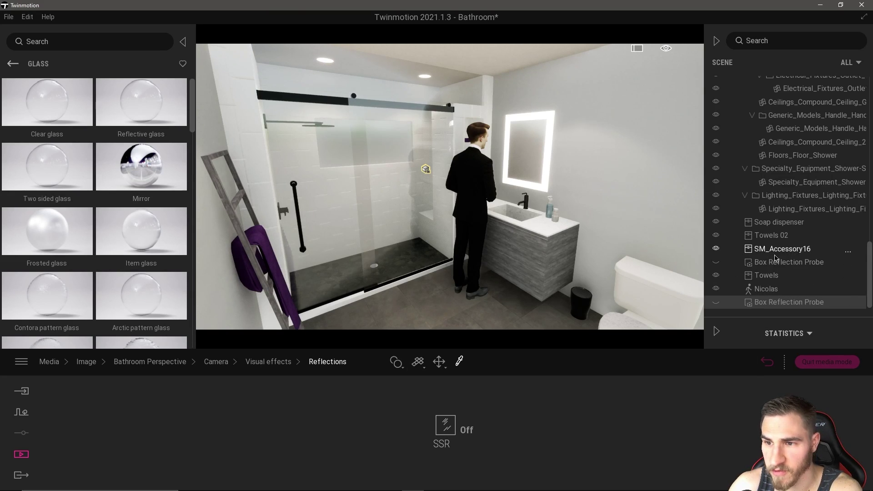
click(445, 425)
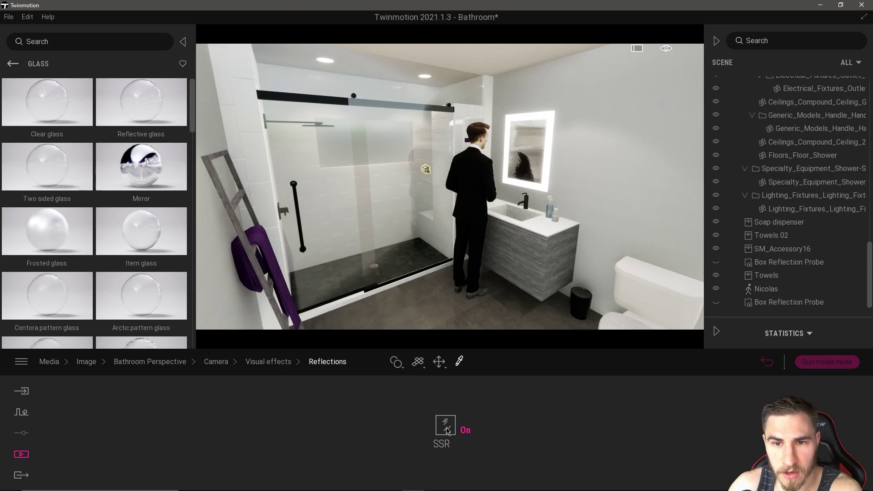
click(445, 426)
click(446, 426)
click(448, 430)
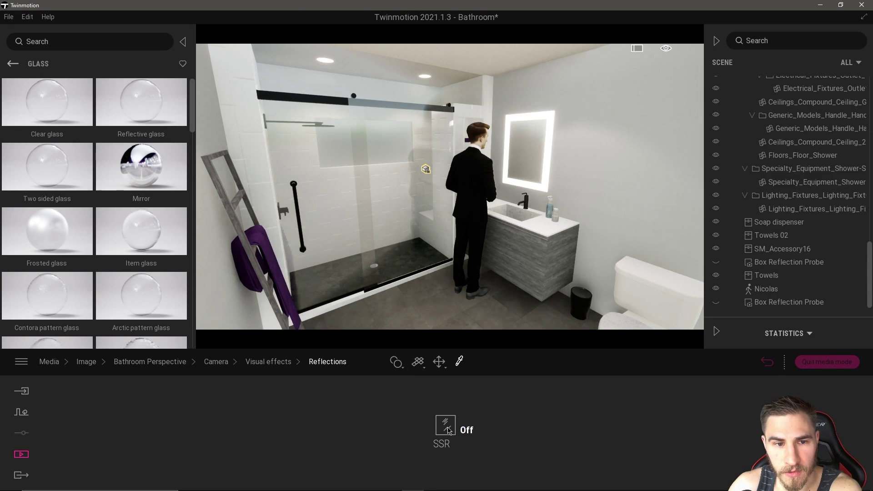
click(448, 430)
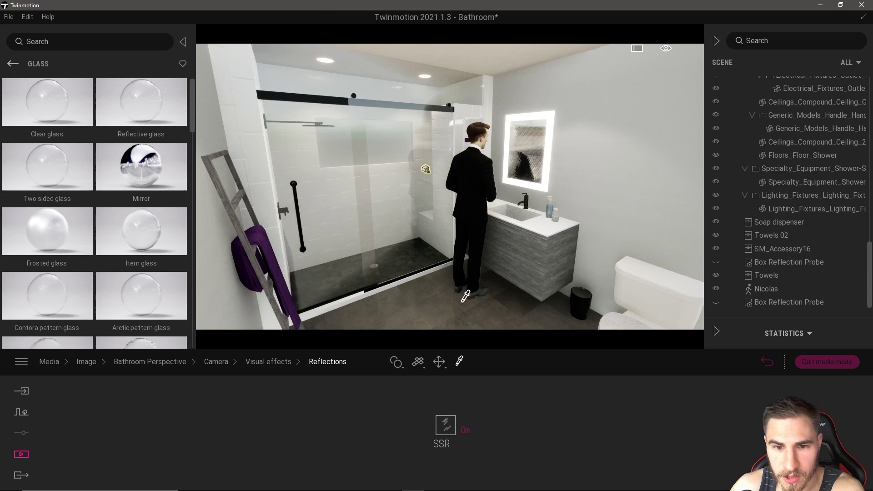
click(445, 439)
click(445, 439)
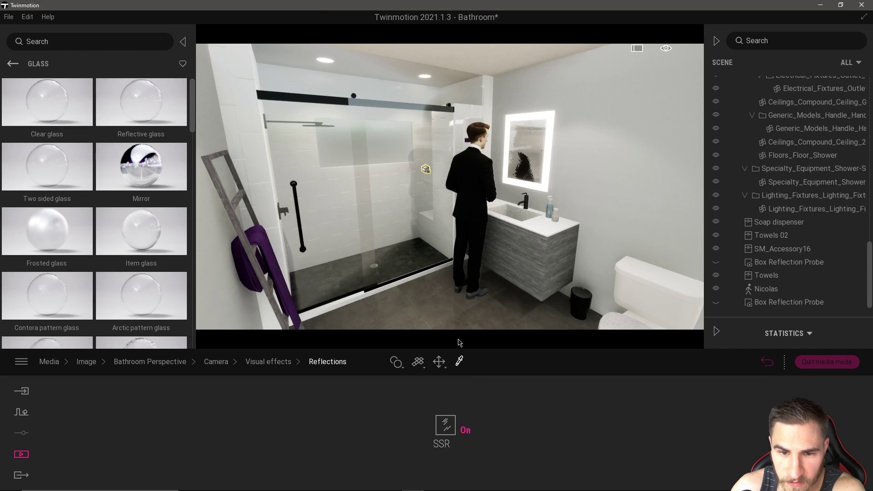
click(452, 424)
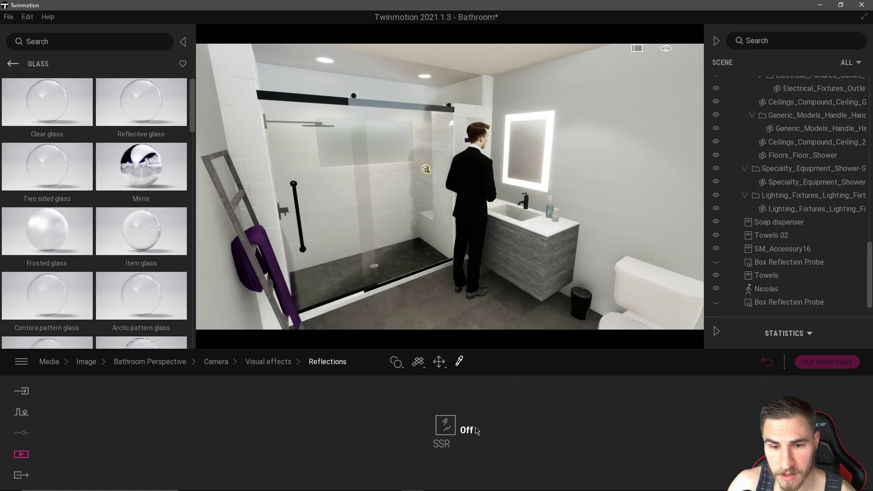
click(443, 425)
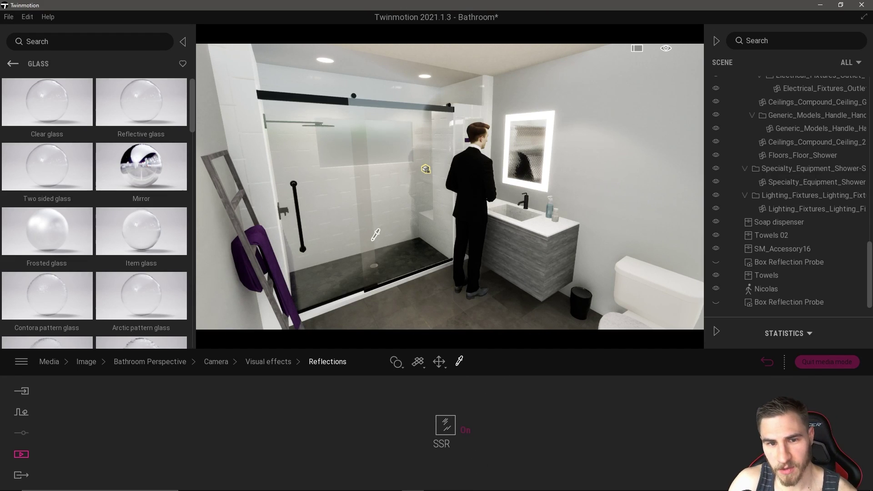
click(715, 262)
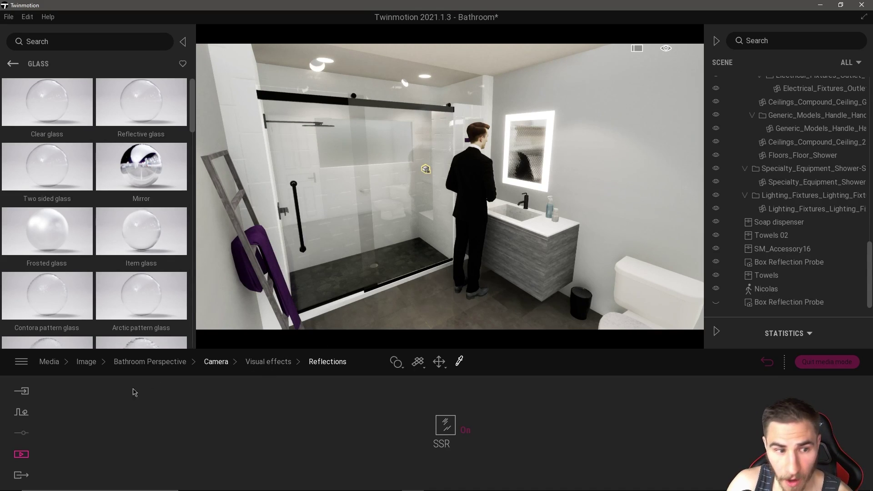
Bring up the image export settings and keep Refinement at Off
click(20, 454)
click(234, 434)
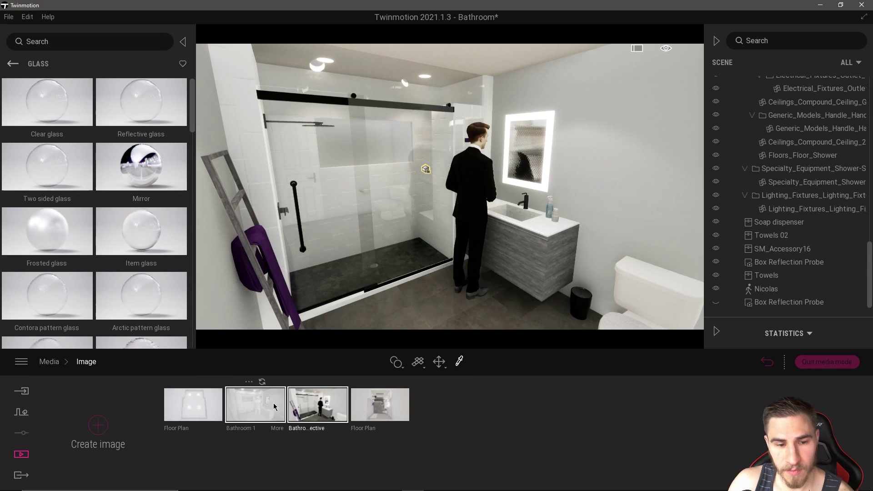
click(21, 475)
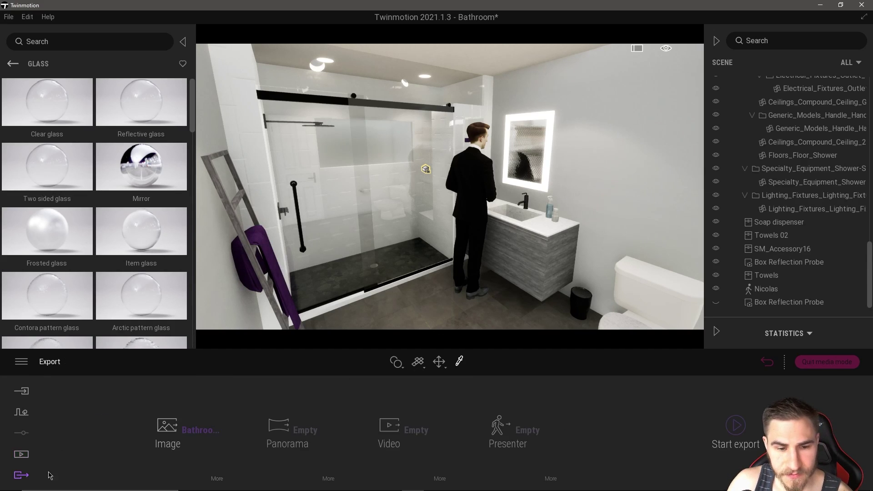
click(217, 478)
click(236, 464)
click(389, 425)
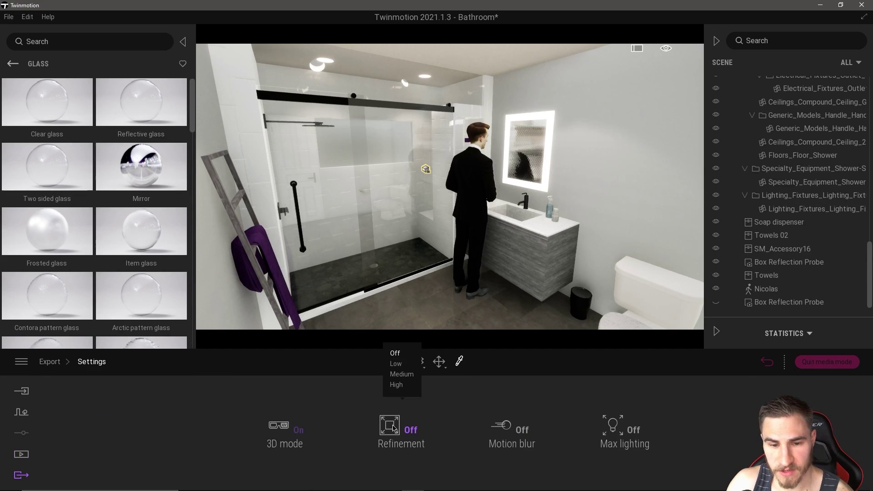
click(383, 353)
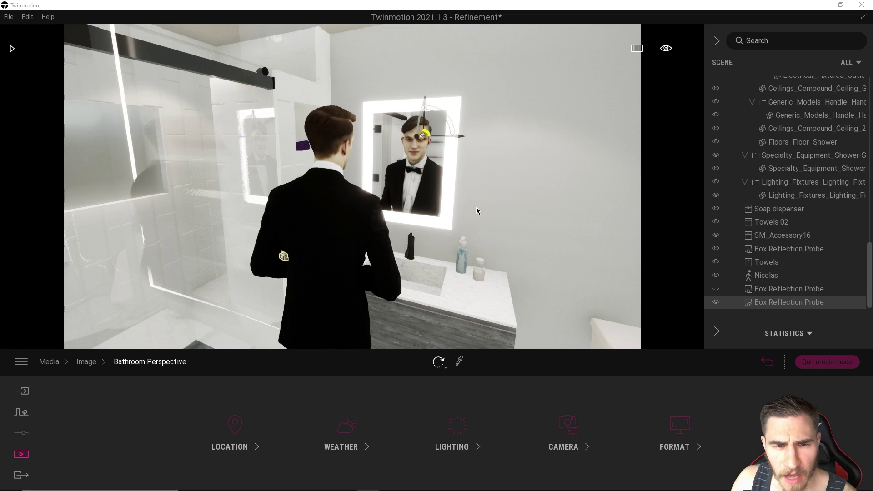
Frame the camera on the mirror and open the newest Bathroom Perspective image's settings
drag(395, 263, 363, 238)
click(21, 454)
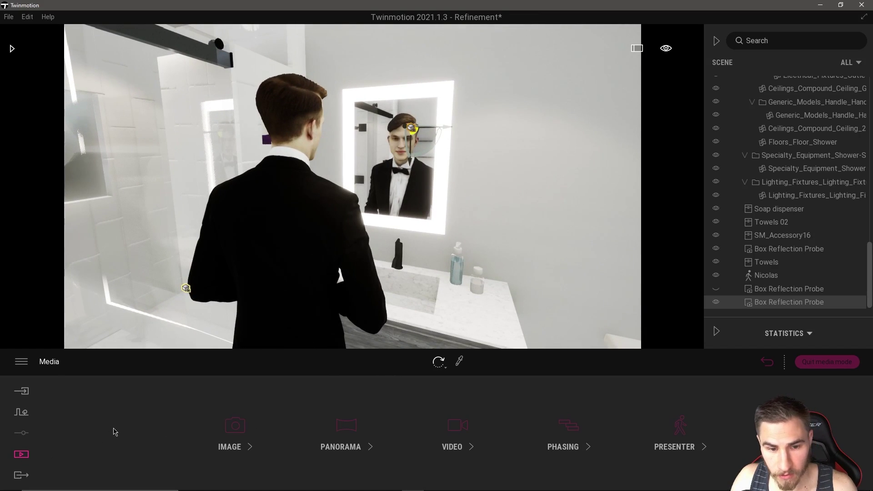
click(236, 427)
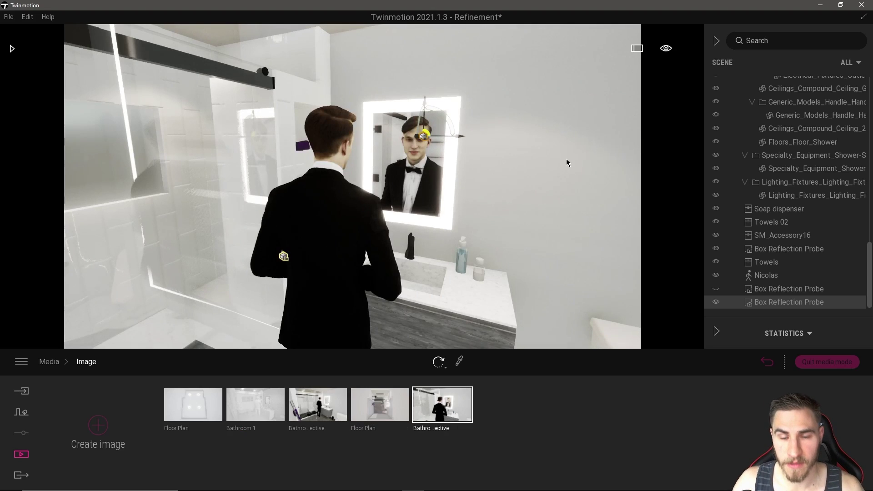
mouse_move(462, 431)
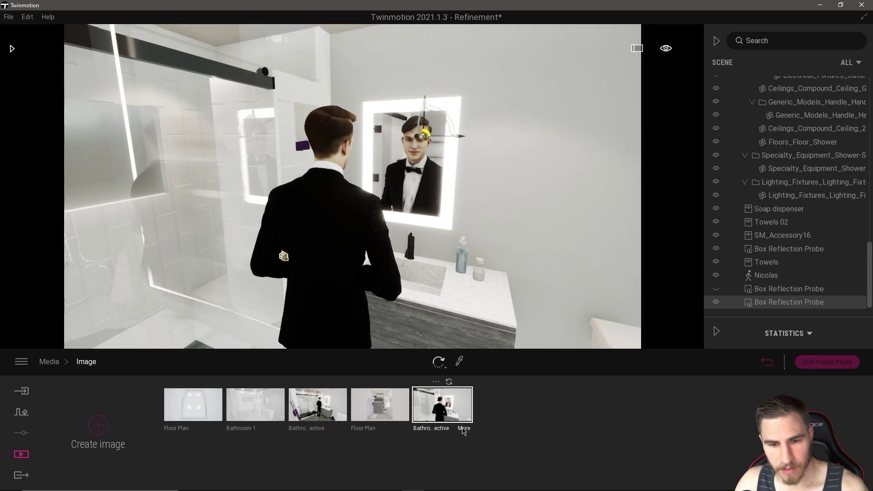
click(461, 431)
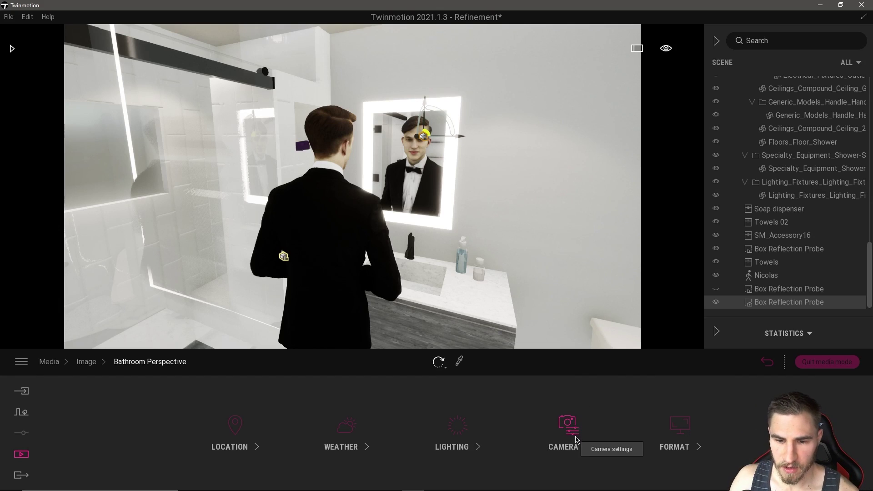
Go to the image's Reflections settings and turn screen-space reflections (SSR) on
click(592, 454)
click(694, 444)
click(638, 426)
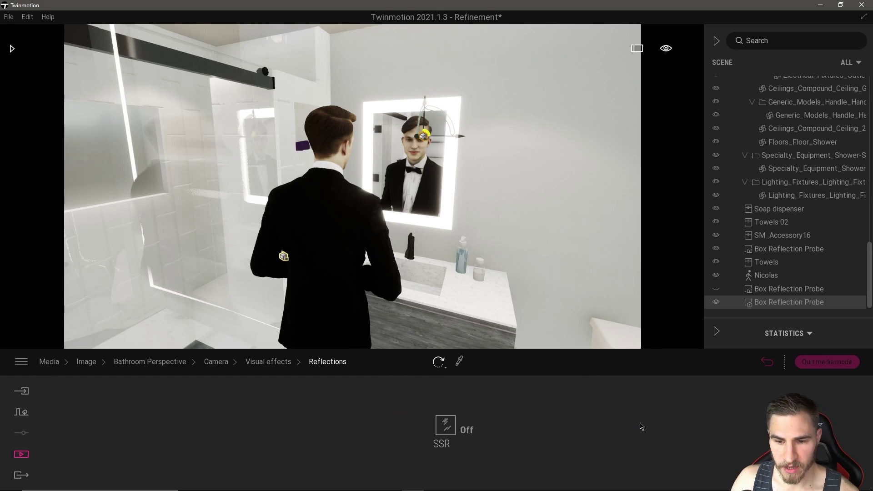
click(445, 437)
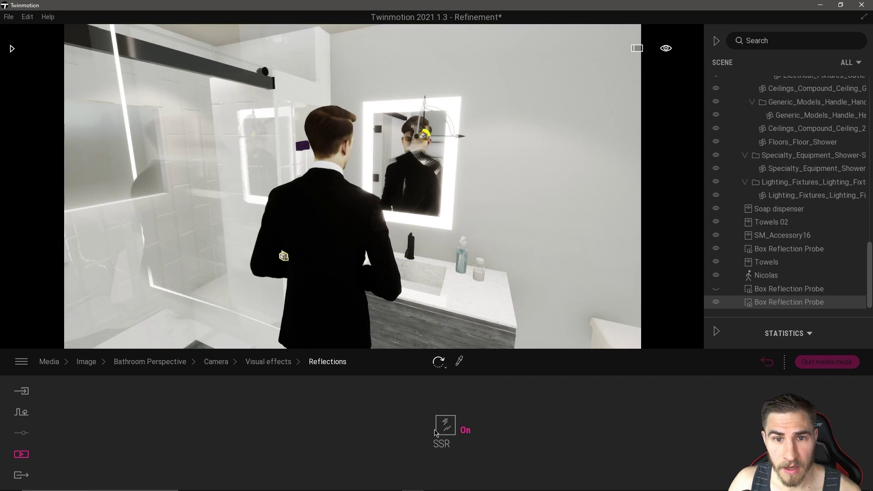
drag(381, 258, 410, 158)
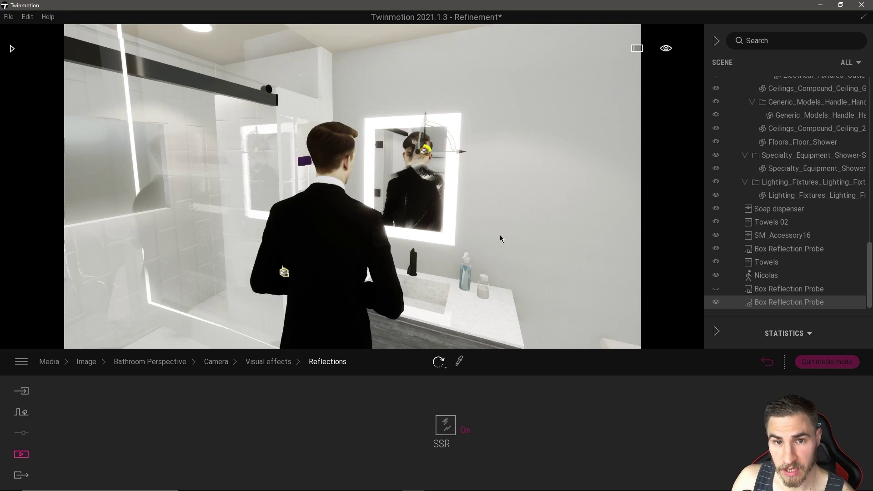
click(441, 108)
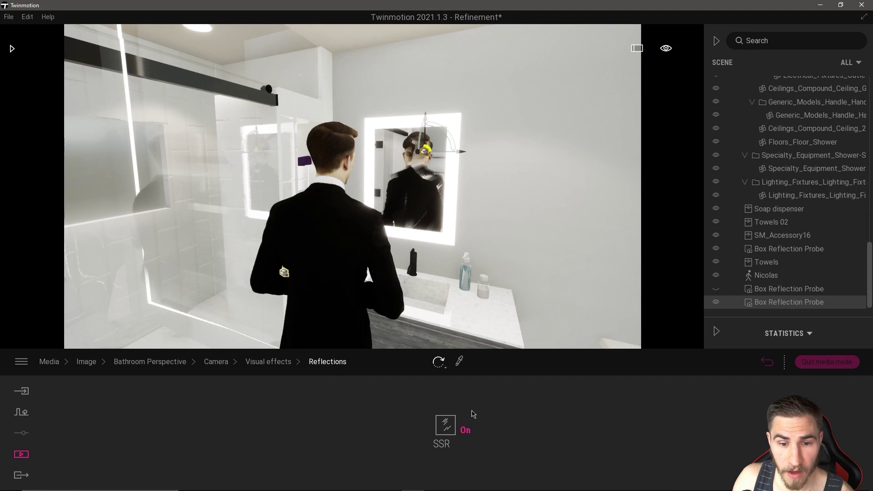
Toggle SSR off and on to compare the mirror reflection, finishing with SSR Off
click(458, 435)
click(459, 437)
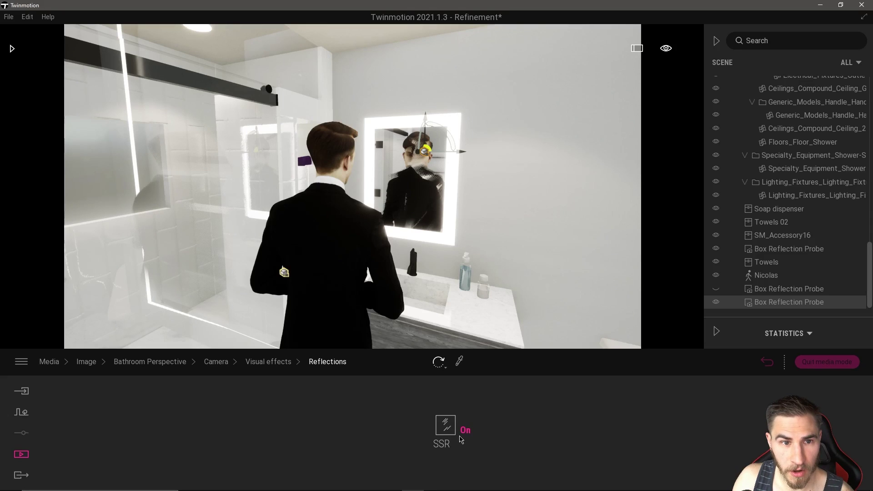
click(460, 437)
click(461, 439)
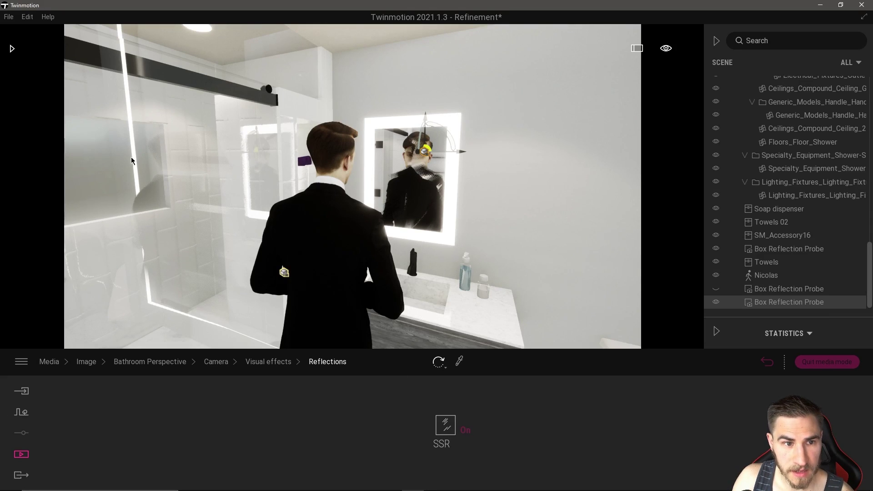
click(461, 427)
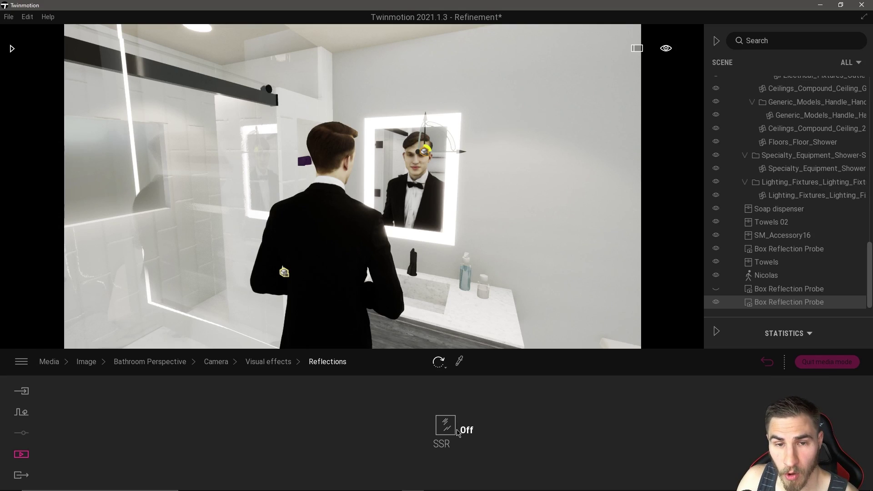
click(456, 433)
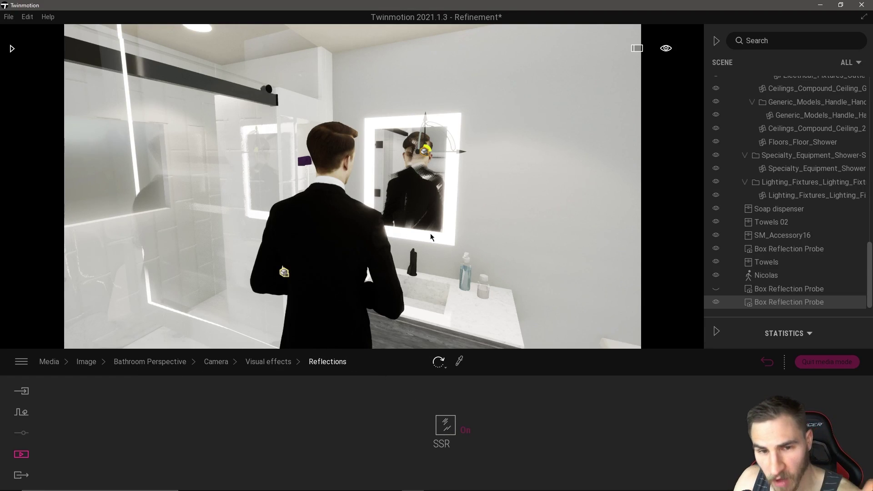
click(445, 425)
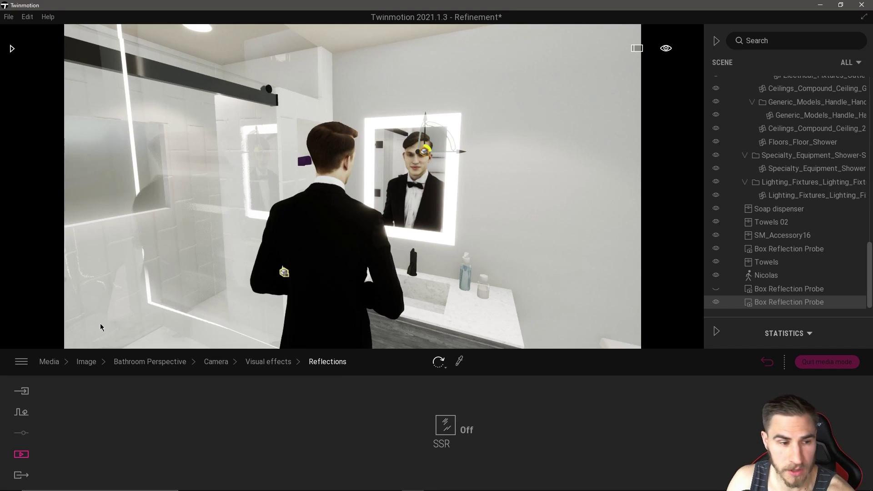
click(17, 363)
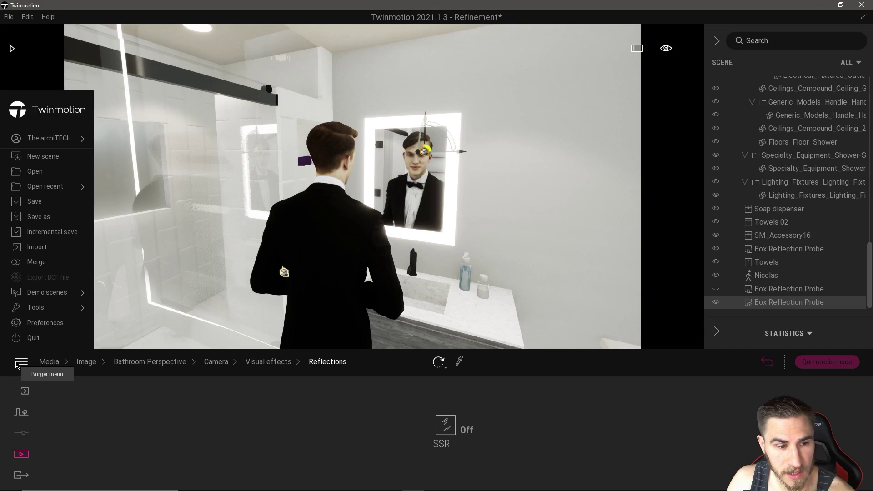
click(41, 324)
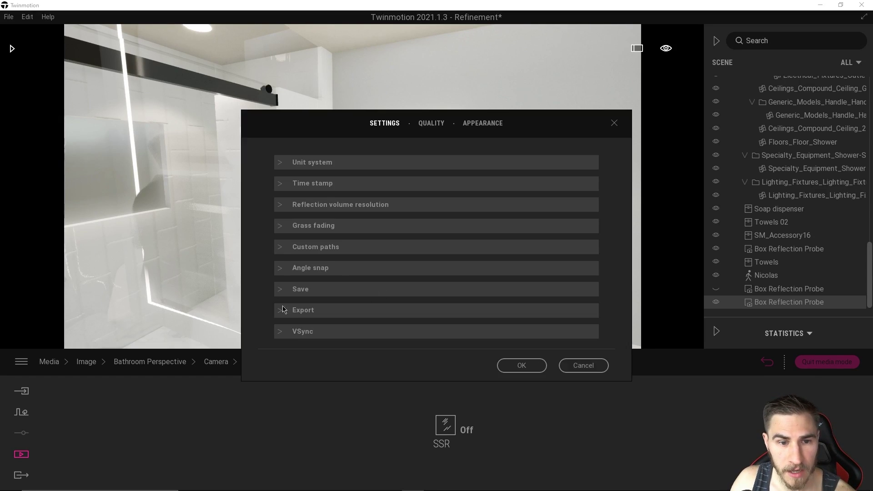
click(286, 207)
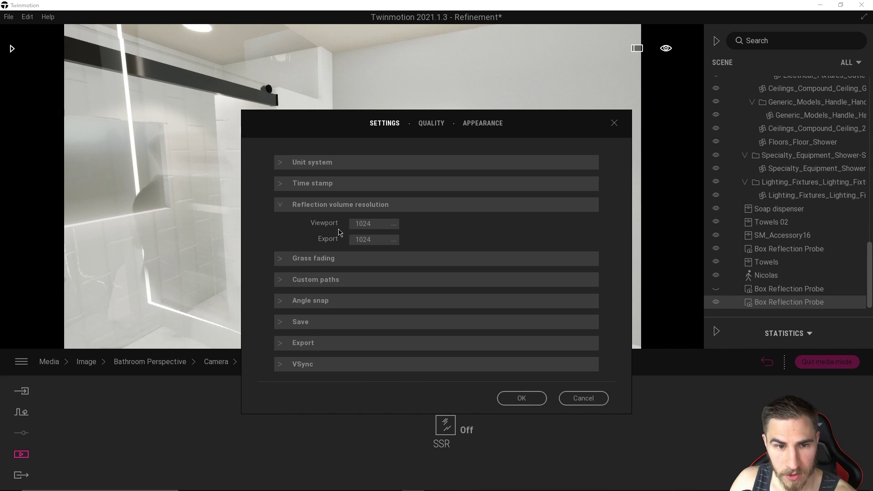
drag(531, 124, 672, 104)
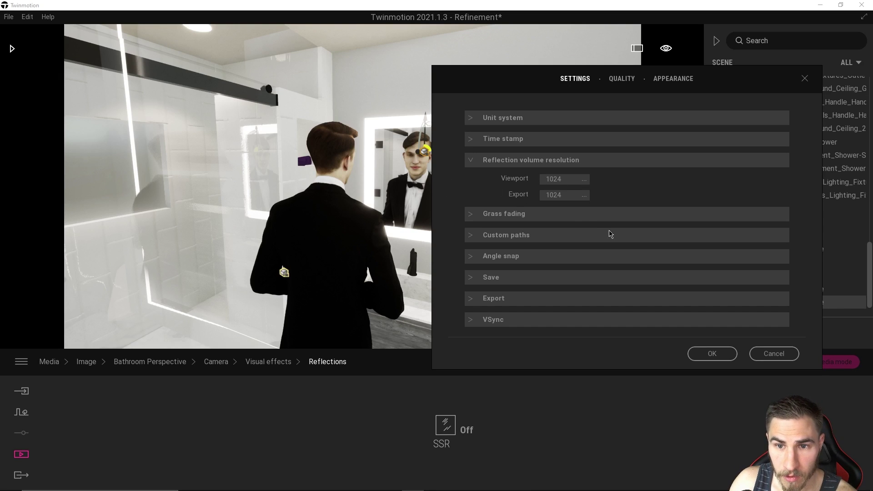
click(560, 196)
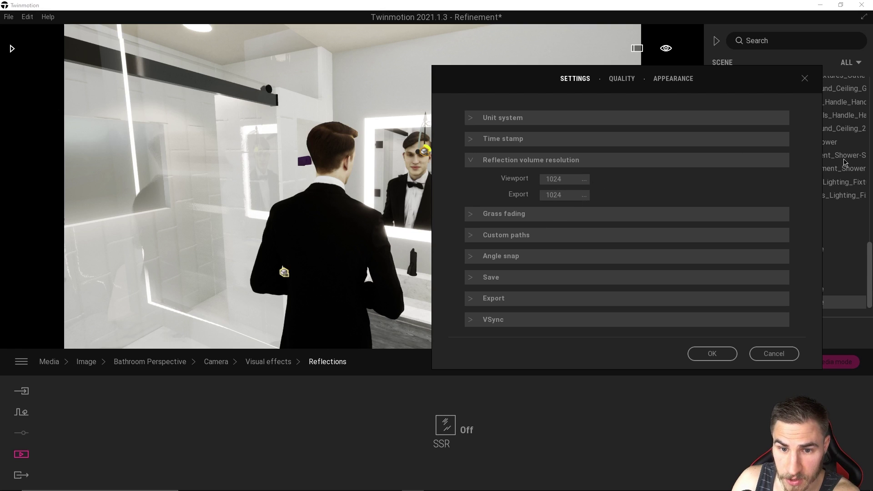
click(478, 300)
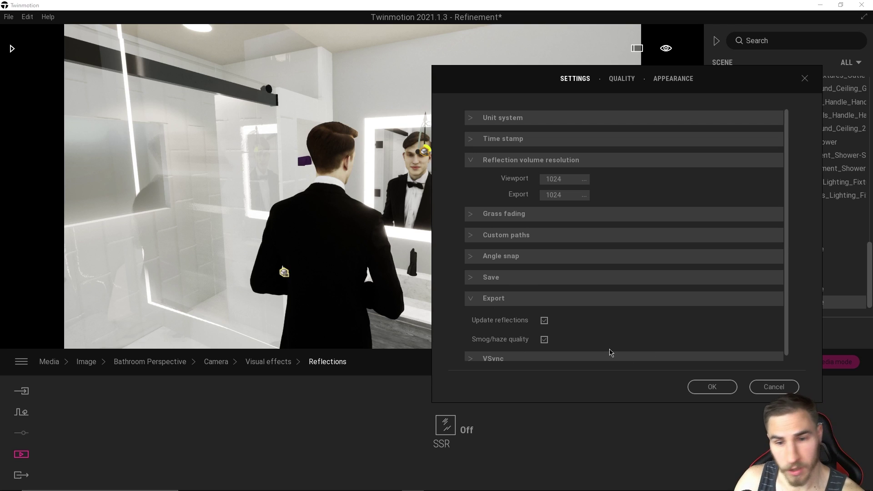
click(774, 387)
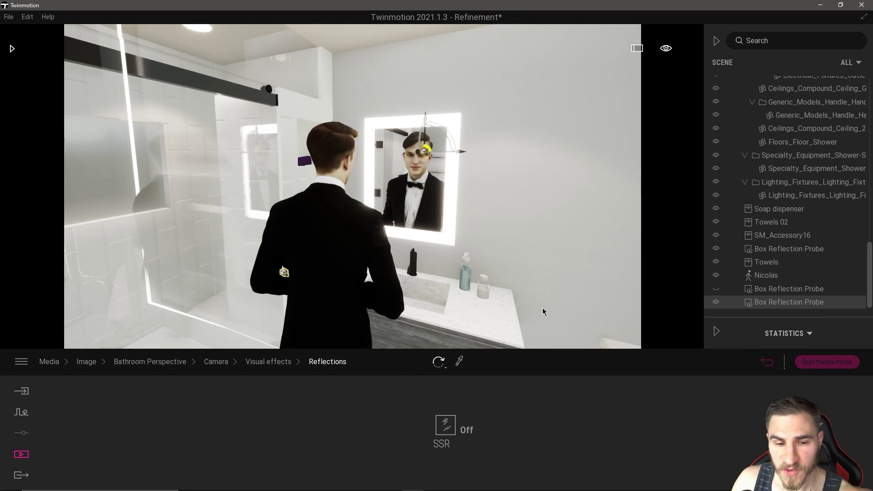
Select the Bathroom Perspective image for export, deselecting the previously chosen image
click(24, 455)
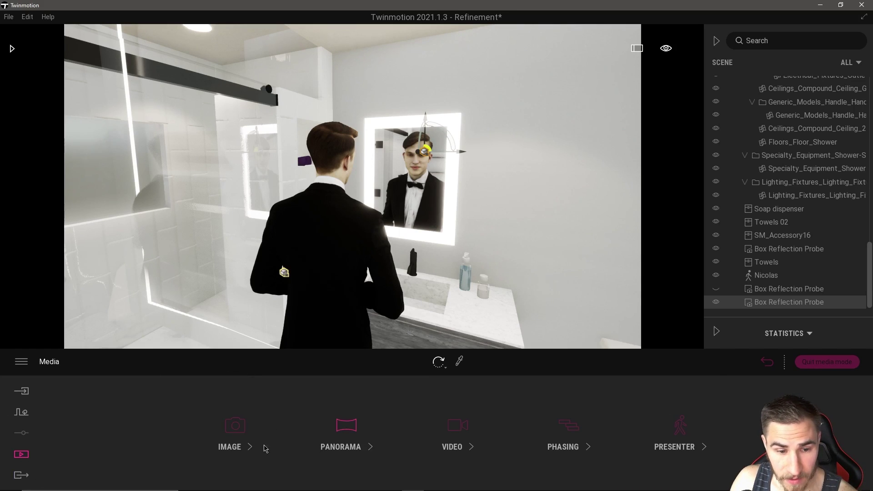
click(20, 474)
click(188, 444)
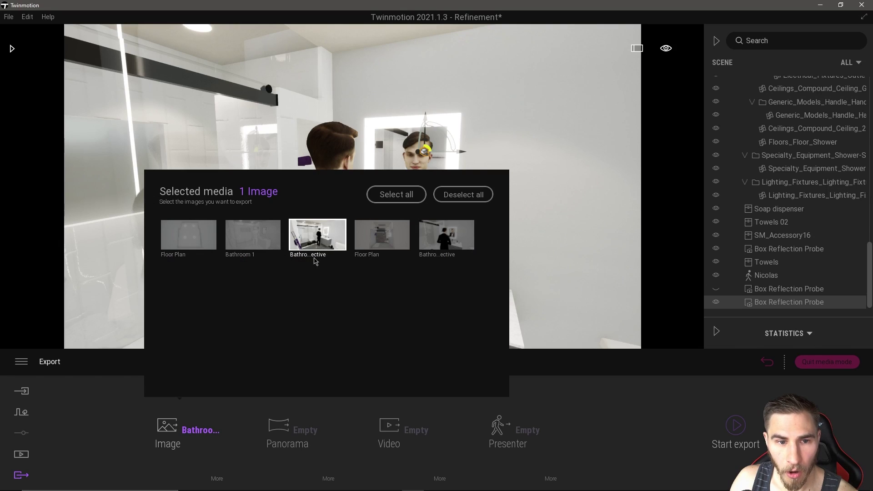
click(315, 261)
click(434, 240)
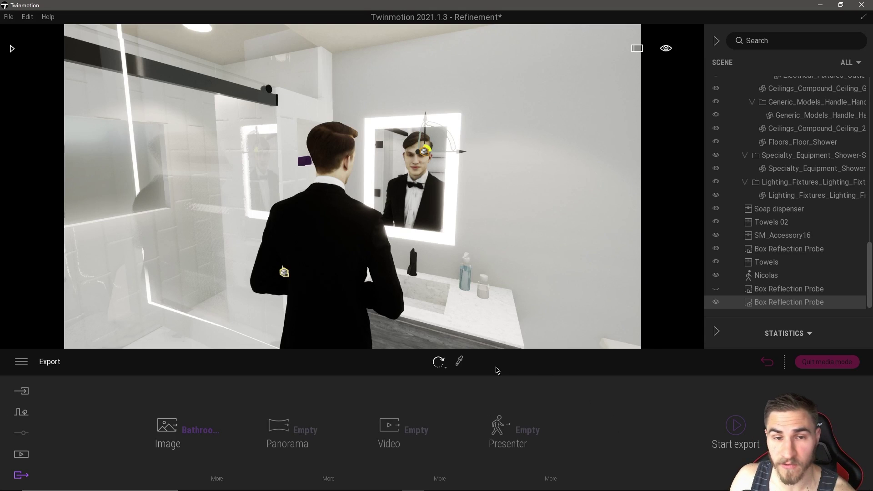
Change its export Refinement from High to Off
mouse_move(255, 489)
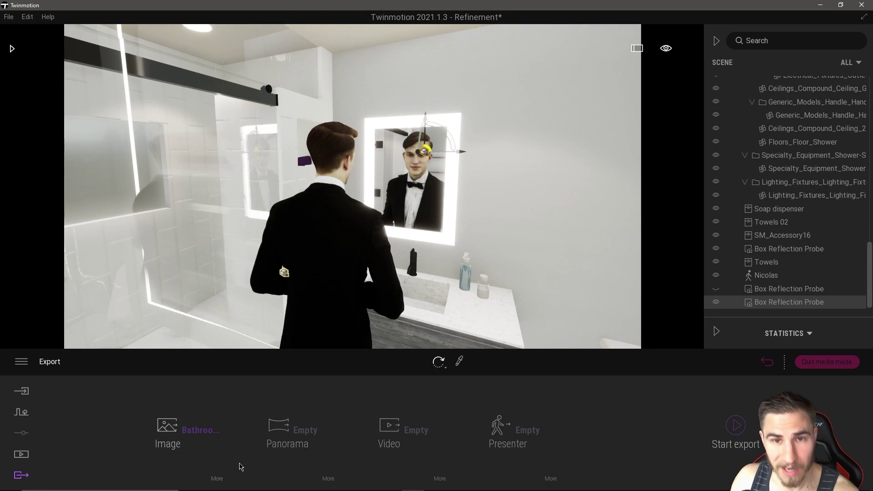
click(217, 478)
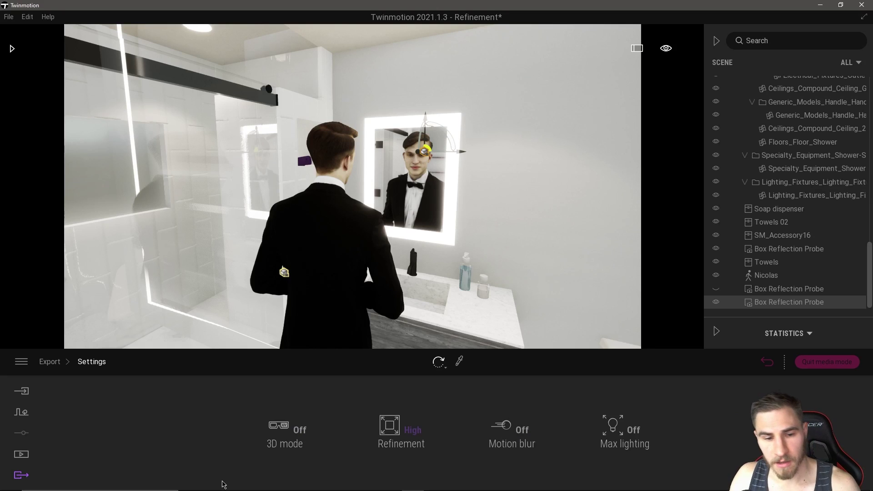
click(411, 430)
click(395, 353)
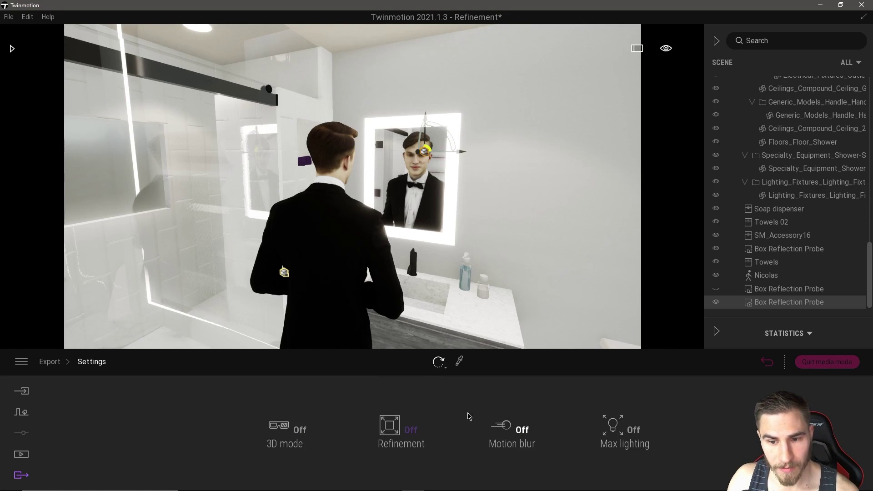